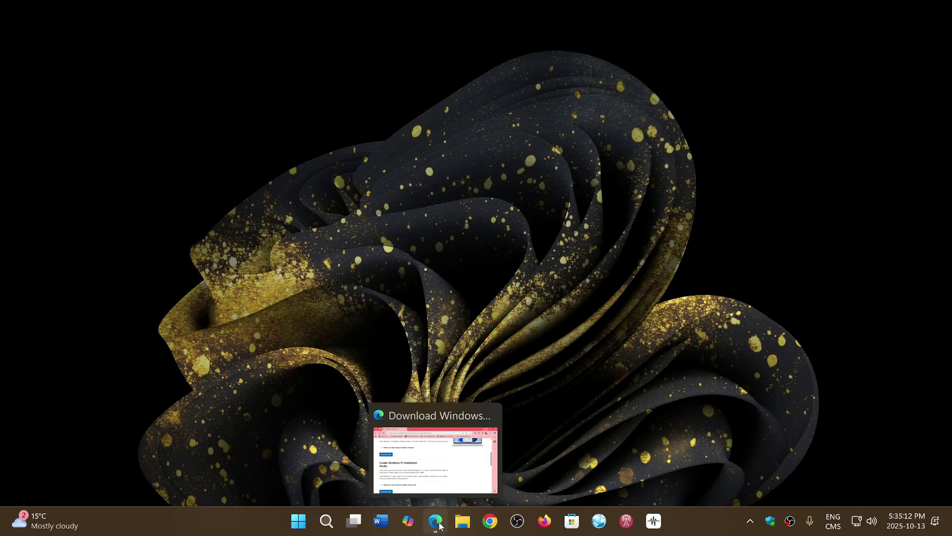
Restore the Download Windows 11 page in Edge, review Installation Media, then close Edge
left_click(444, 480)
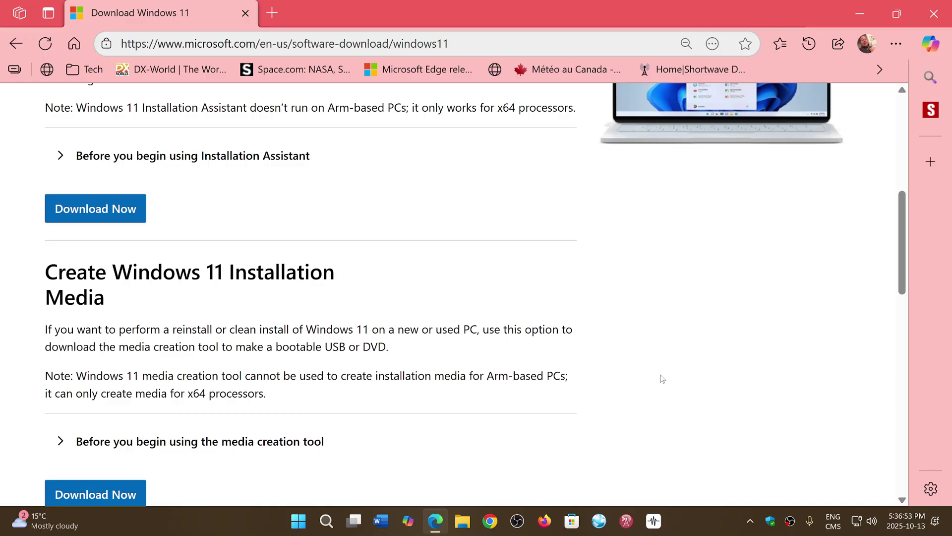
left_click(936, 14)
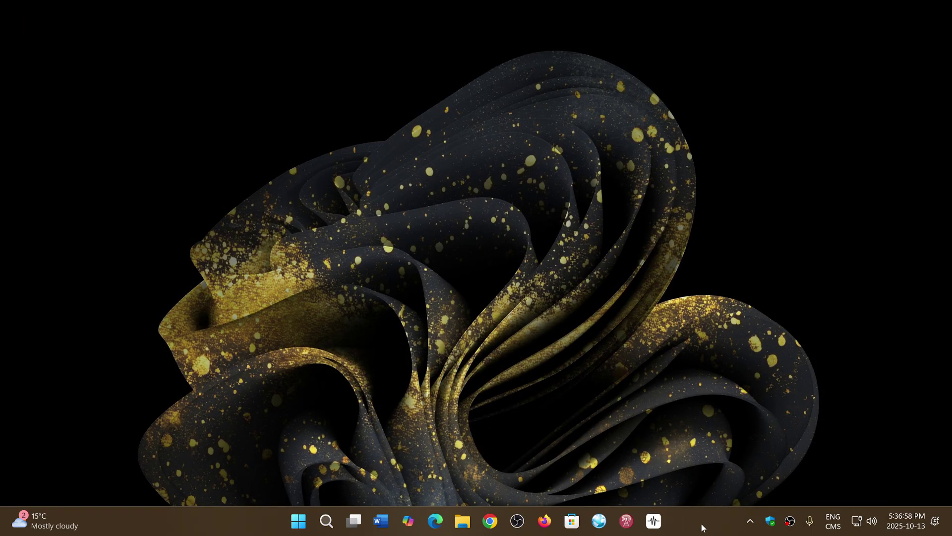